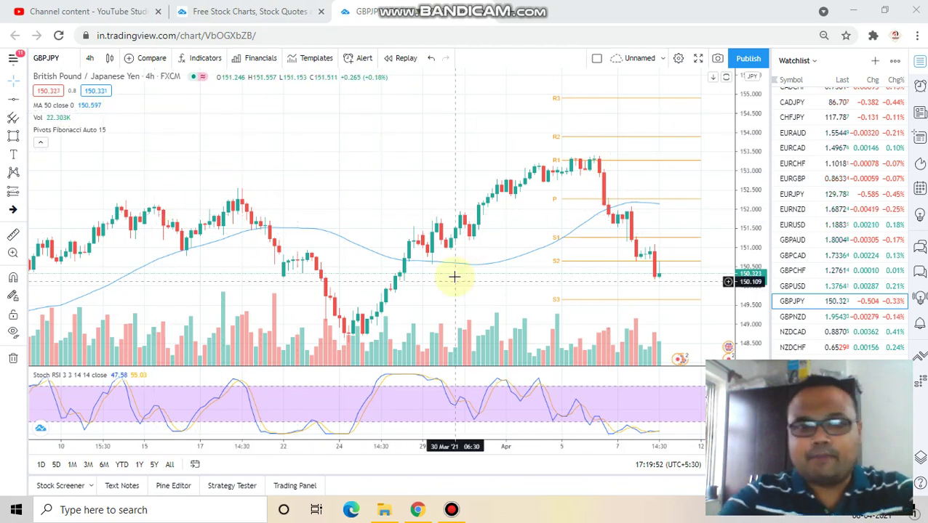
# Step: Draw green freehand arrows along the late-March rally and April drop, then clear them
pyautogui.moveTo(509, 9)
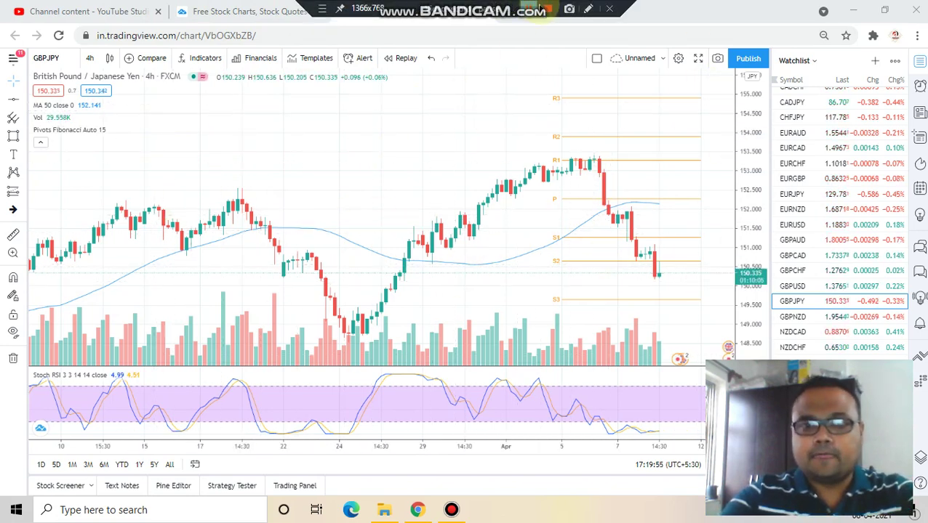
pyautogui.click(588, 8)
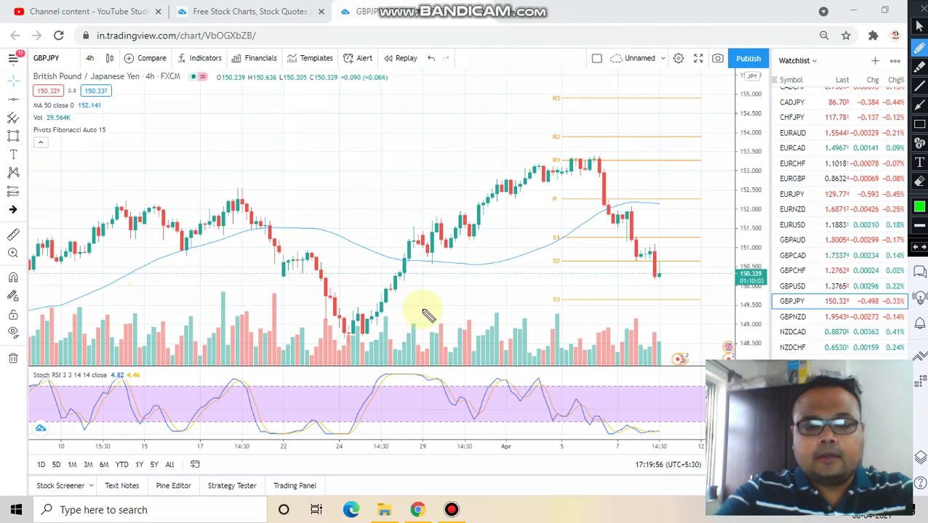
pyautogui.moveTo(406, 331)
pyautogui.mouseDown()
pyautogui.moveTo(493, 253)
pyautogui.moveTo(501, 262)
pyautogui.mouseUp()
pyautogui.moveTo(578, 190)
pyautogui.mouseDown()
pyautogui.moveTo(605, 235)
pyautogui.moveTo(607, 218)
pyautogui.mouseUp()
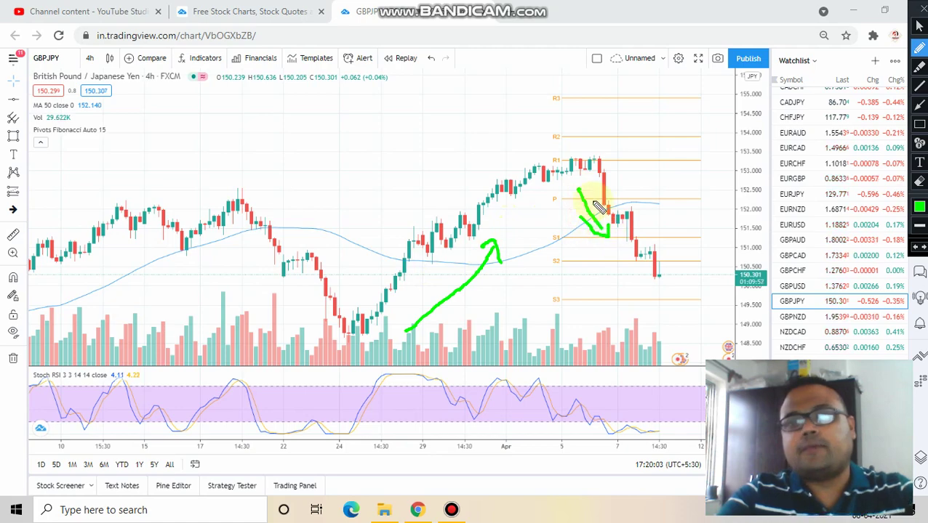
pyautogui.click(918, 25)
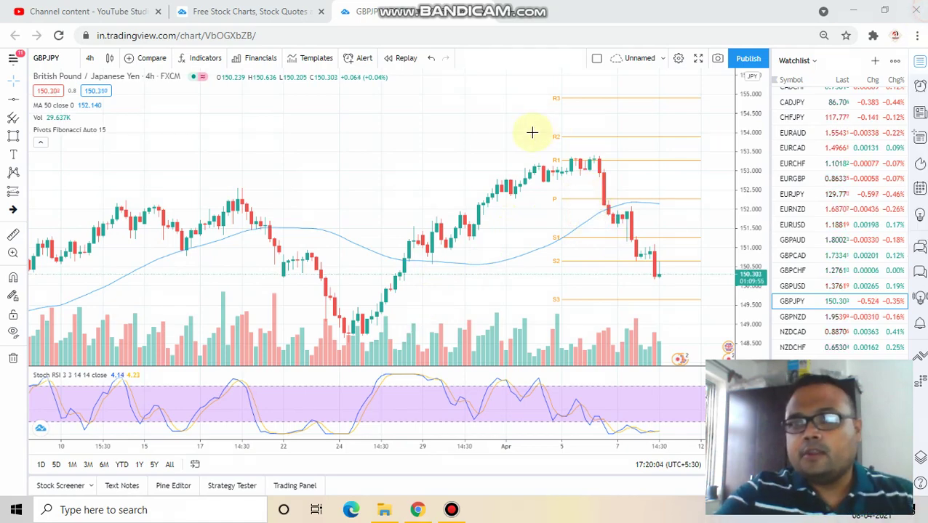
# Step: Zoom the 4-hour chart out to show price action from early 2021 through April
pyautogui.scroll(-3, 347, 166)
pyautogui.scroll(-4, 347, 166)
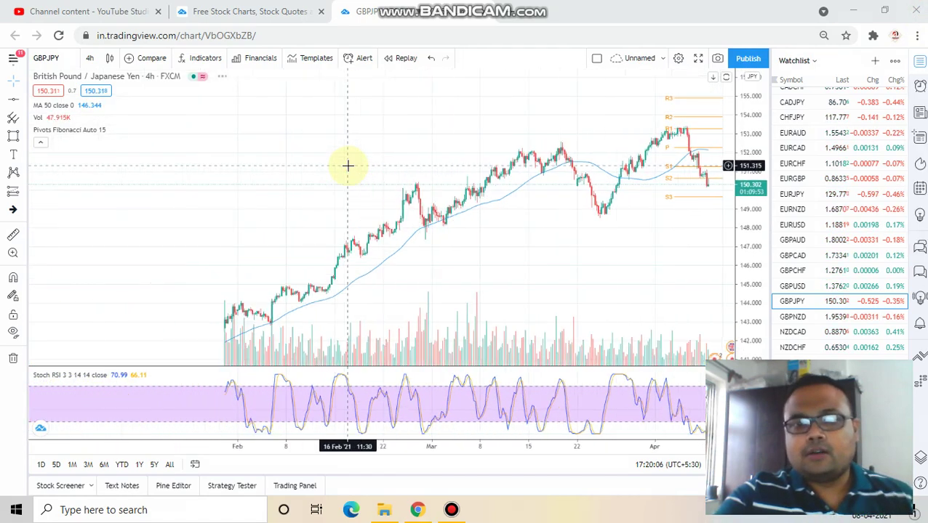
pyautogui.scroll(-2, 349, 166)
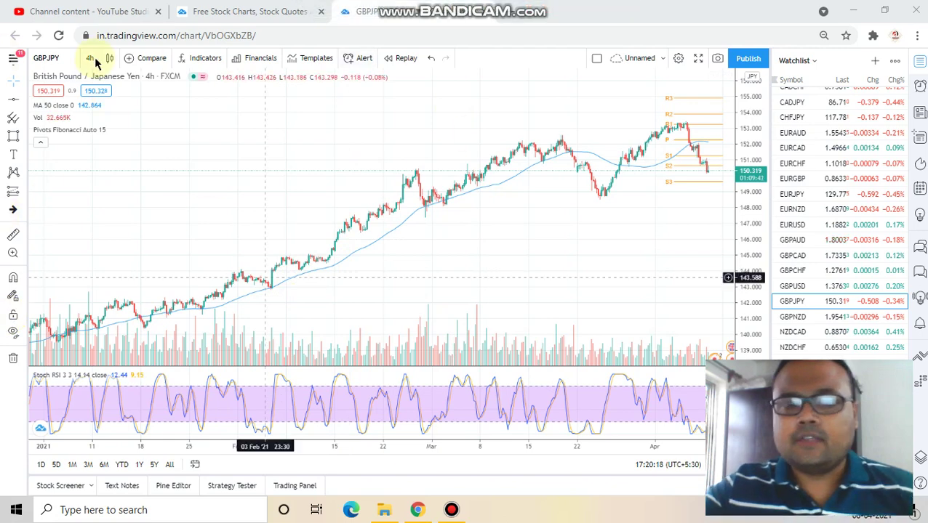
# Step: Turn on the screen pen and set its colour to black
pyautogui.moveTo(551, 5)
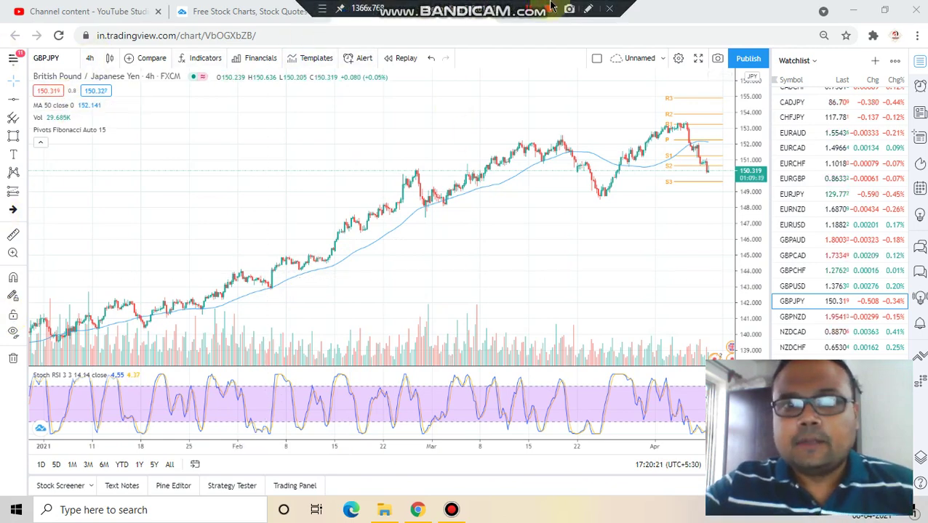
pyautogui.click(588, 8)
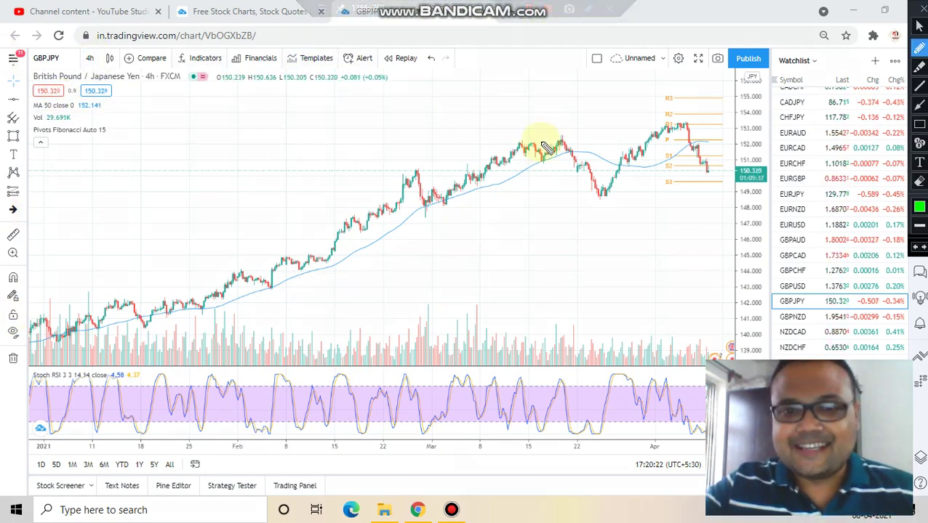
pyautogui.click(919, 207)
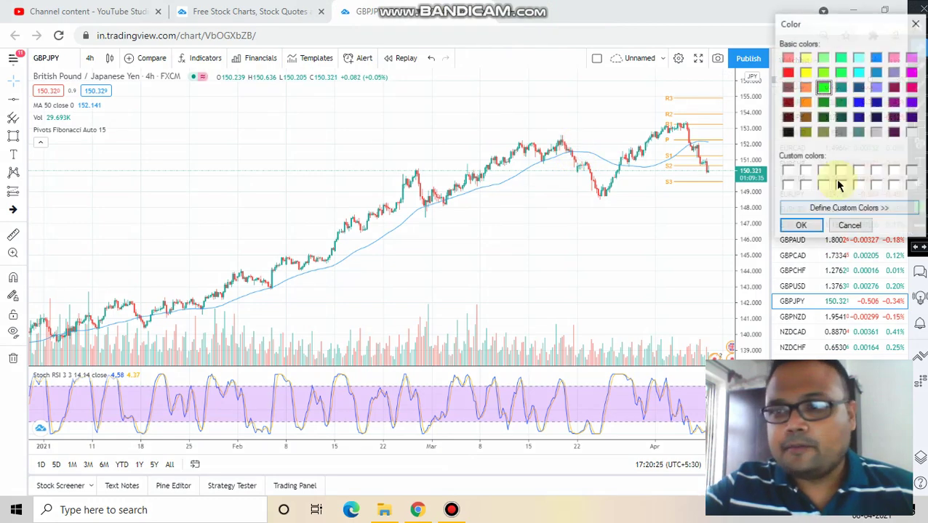
pyautogui.click(787, 132)
pyautogui.click(801, 226)
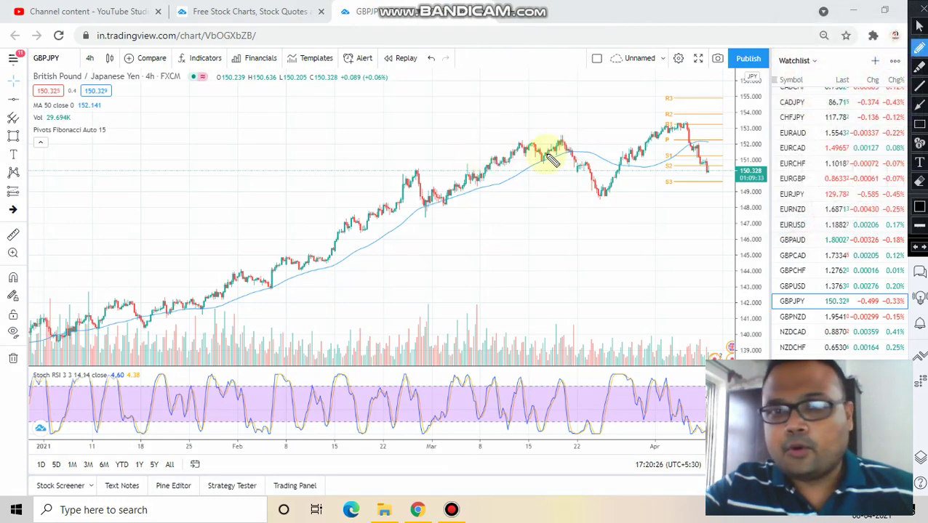
# Step: Sketch black marks around the mid-March top, rebound and April decline, then clear them
pyautogui.moveTo(560, 143)
pyautogui.mouseDown()
pyautogui.moveTo(574, 145)
pyautogui.moveTo(582, 186)
pyautogui.moveTo(613, 202)
pyautogui.moveTo(600, 205)
pyautogui.mouseUp()
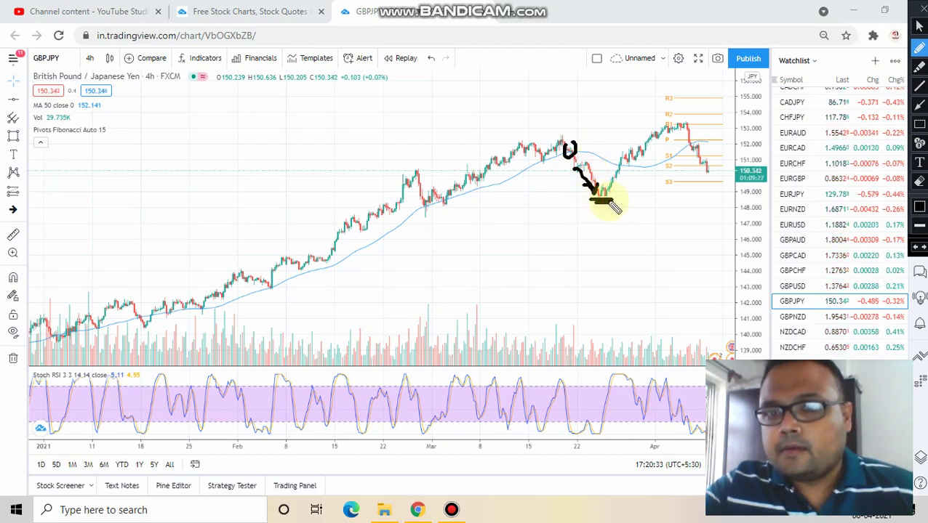
pyautogui.moveTo(619, 187)
pyautogui.mouseDown()
pyautogui.moveTo(634, 157)
pyautogui.moveTo(649, 183)
pyautogui.mouseUp()
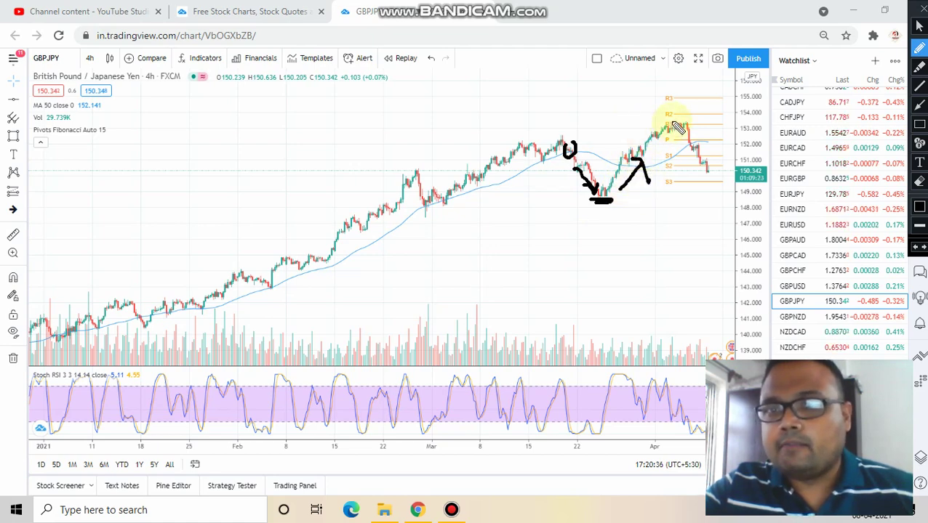
pyautogui.moveTo(676, 122)
pyautogui.mouseDown()
pyautogui.moveTo(666, 119)
pyautogui.moveTo(684, 121)
pyautogui.mouseUp()
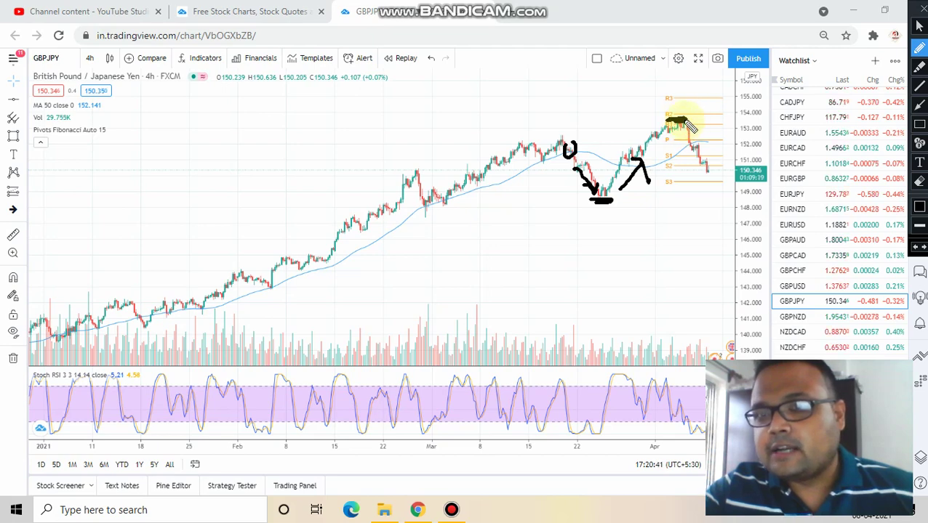
pyautogui.moveTo(701, 130)
pyautogui.mouseDown()
pyautogui.moveTo(711, 153)
pyautogui.moveTo(726, 143)
pyautogui.mouseUp()
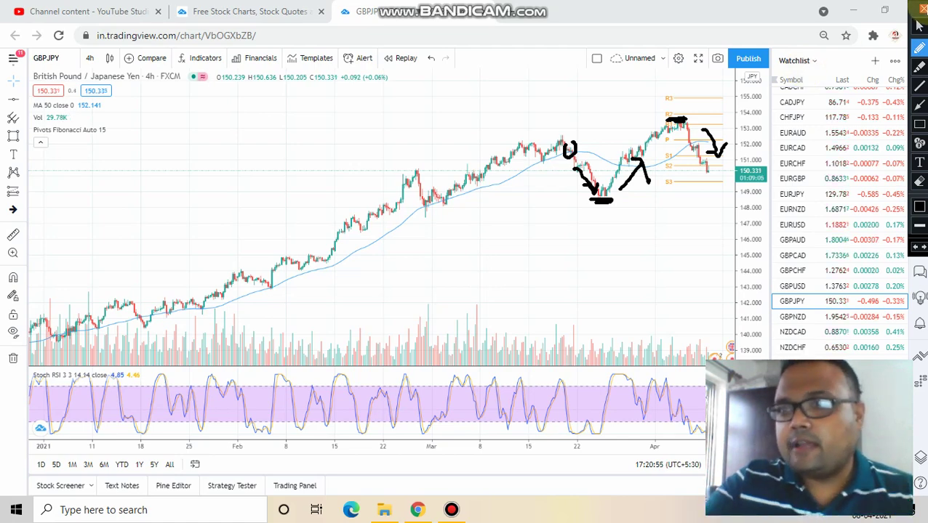
pyautogui.click(919, 27)
# Step: Switch GBPJPY to weekly candles and draw a horizontal line at the 153.338 high
pyautogui.click(90, 58)
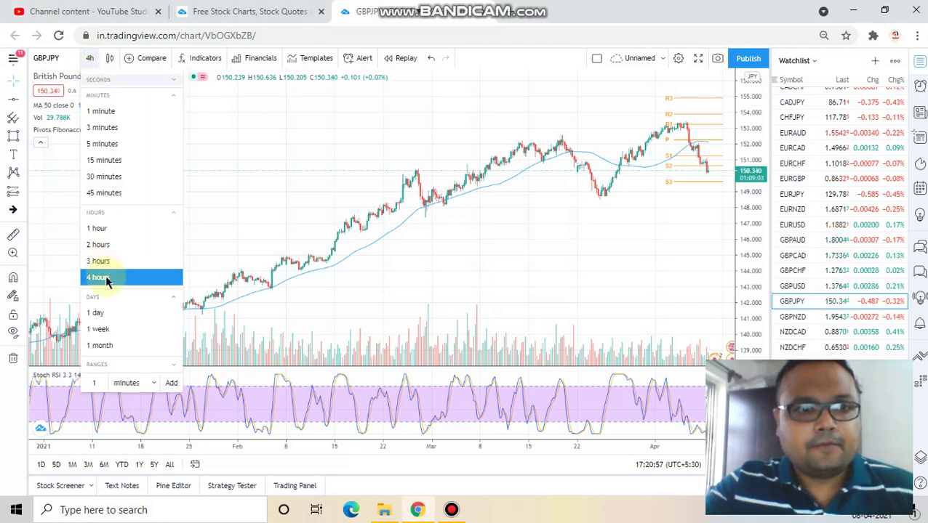
pyautogui.click(113, 329)
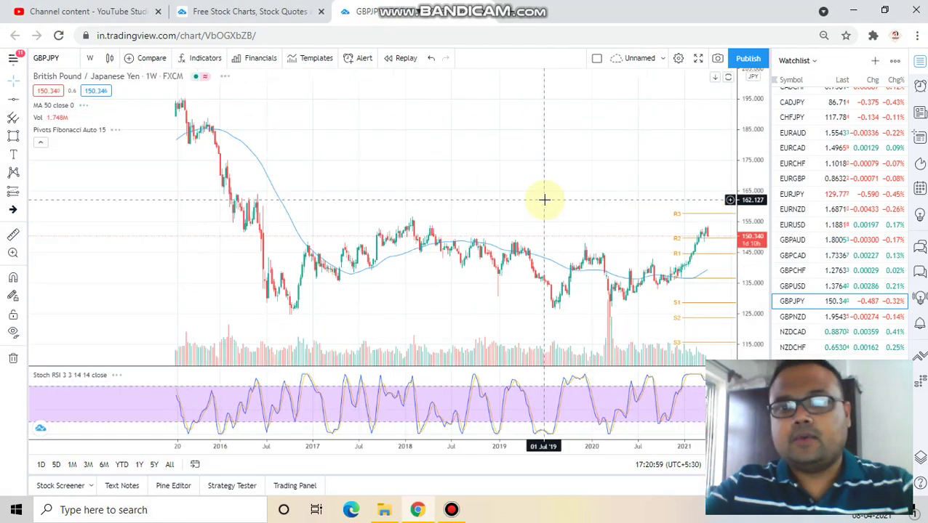
pyautogui.scroll(4, 543, 199)
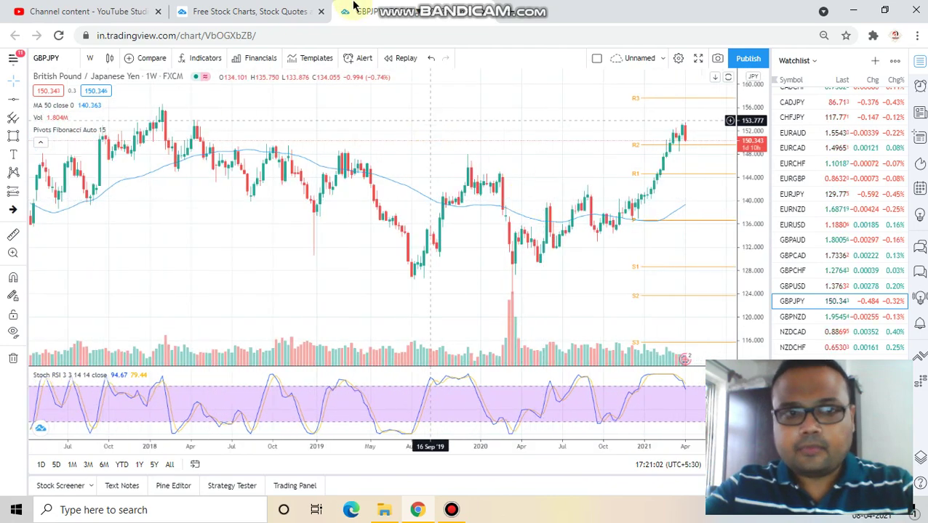
pyautogui.click(12, 108)
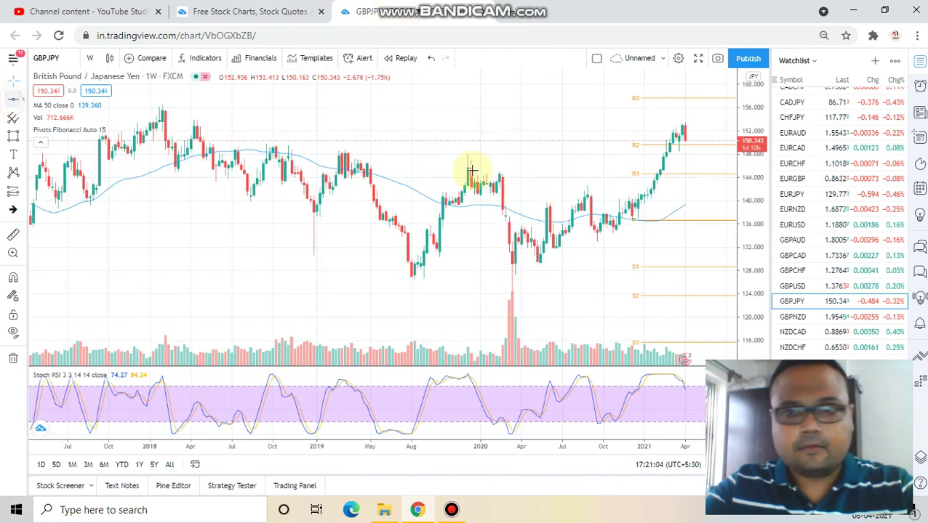
pyautogui.click(512, 124)
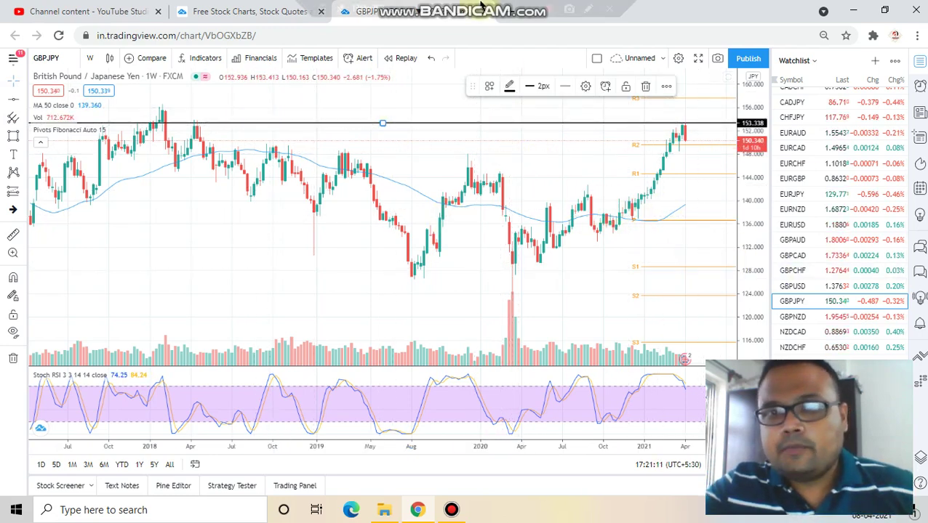
pyautogui.hotkey('ctrl', 'shift', '1')
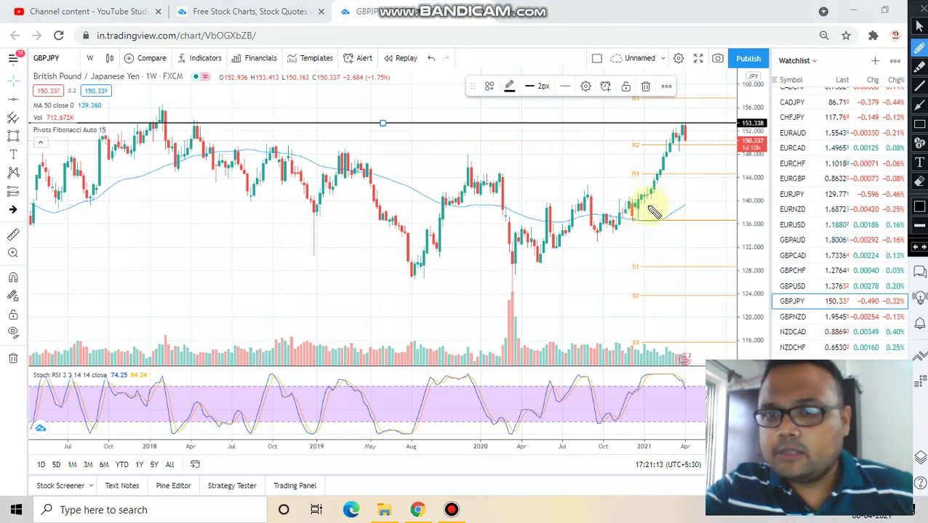
pyautogui.moveTo(638, 206)
pyautogui.mouseDown()
pyautogui.moveTo(621, 219)
pyautogui.moveTo(615, 197)
pyautogui.mouseUp()
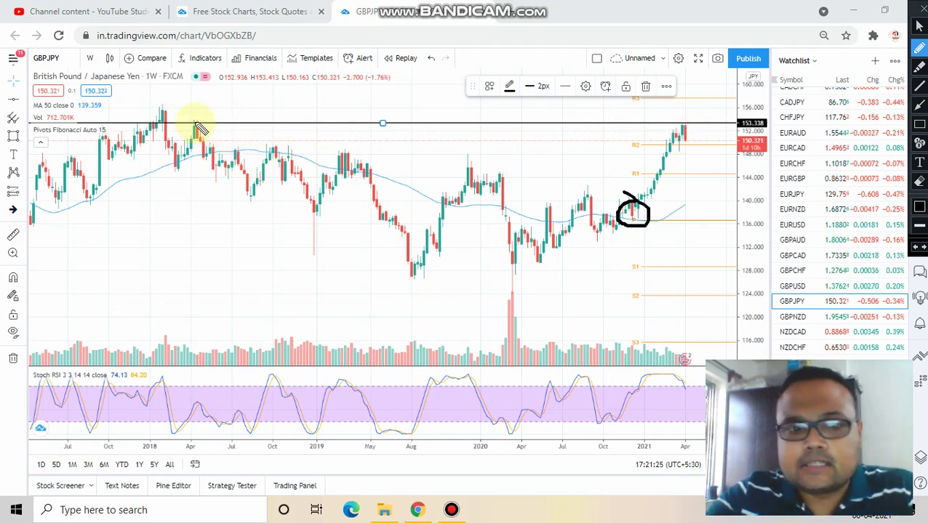
pyautogui.moveTo(193, 137)
pyautogui.mouseDown()
pyautogui.moveTo(203, 115)
pyautogui.moveTo(188, 258)
pyautogui.moveTo(191, 393)
pyautogui.moveTo(209, 367)
pyautogui.moveTo(191, 373)
pyautogui.moveTo(188, 430)
pyautogui.moveTo(211, 408)
pyautogui.mouseUp()
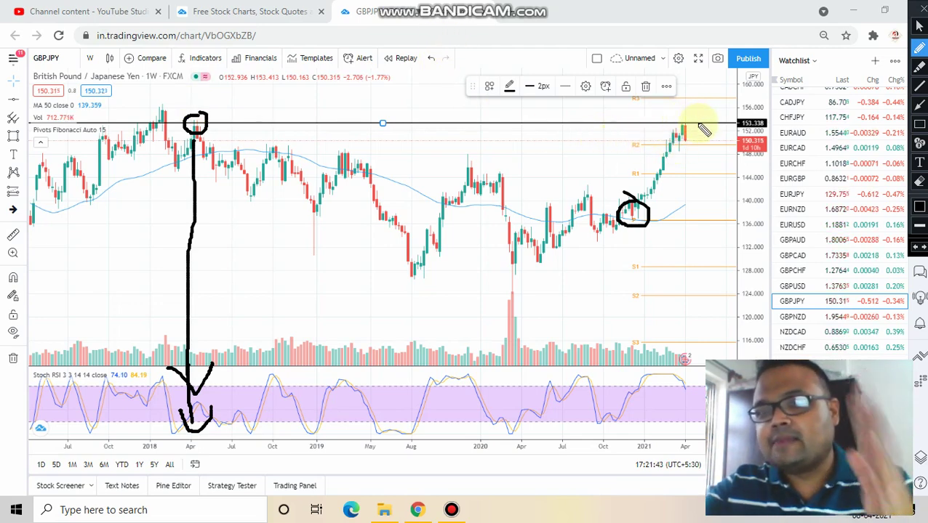
# Step: Clear the freehand annotations and zoom in on the weekly chart
pyautogui.click(918, 25)
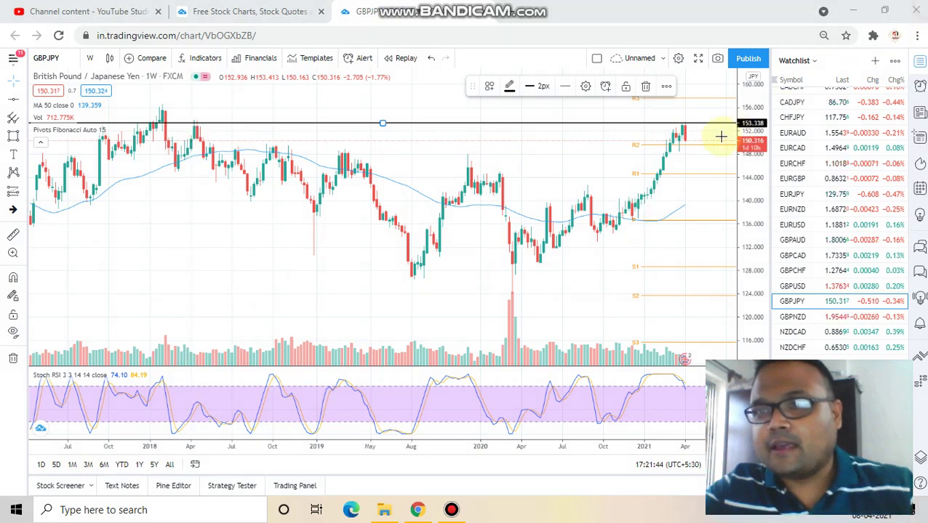
pyautogui.scroll(5, 666, 154)
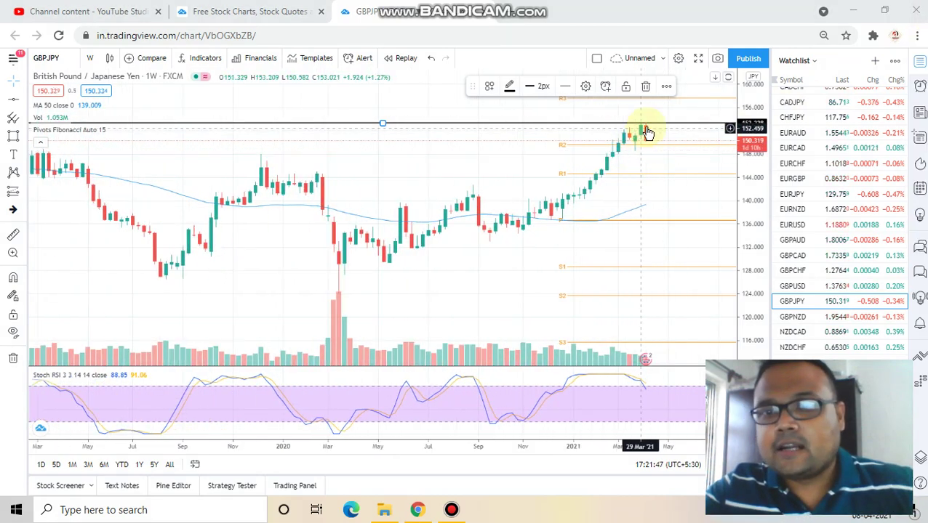
pyautogui.scroll(2, 603, 140)
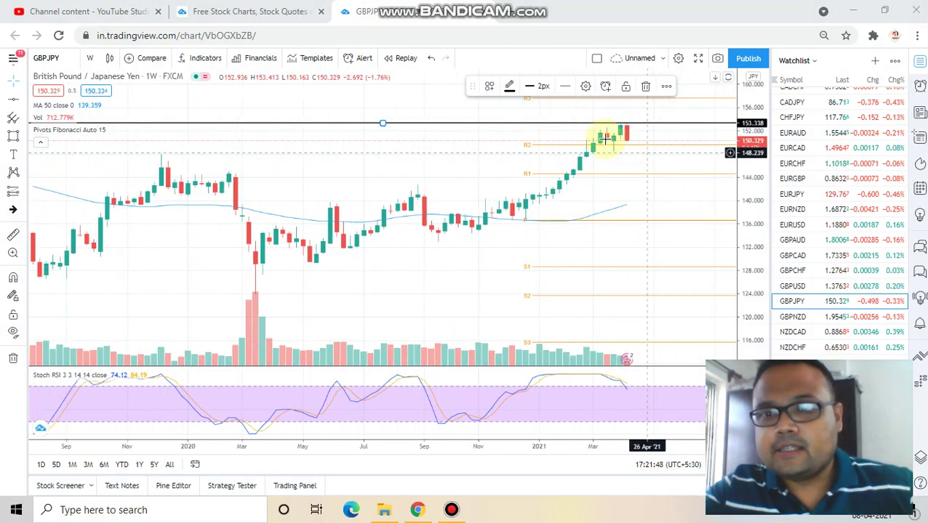
# Step: Place a horizontal line at 149.646, then return the chart to 4-hour candles
pyautogui.click(11, 101)
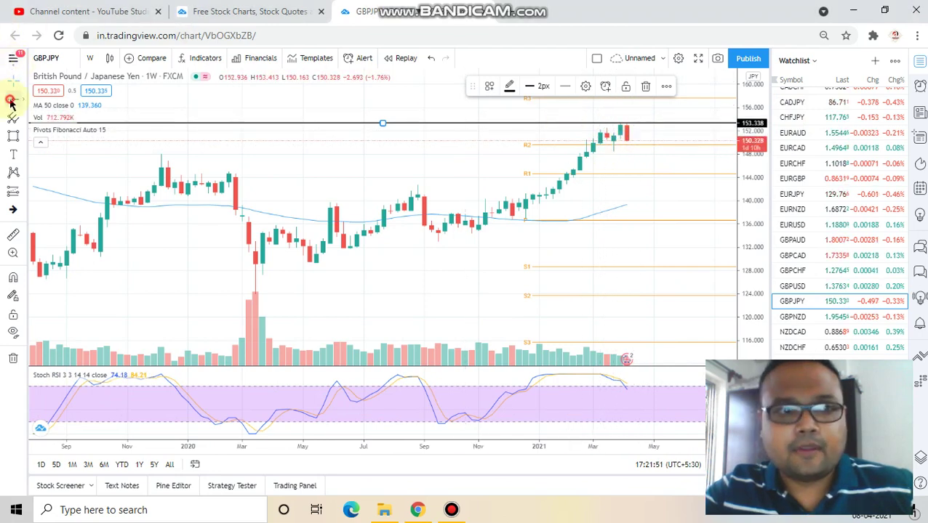
pyautogui.click(530, 145)
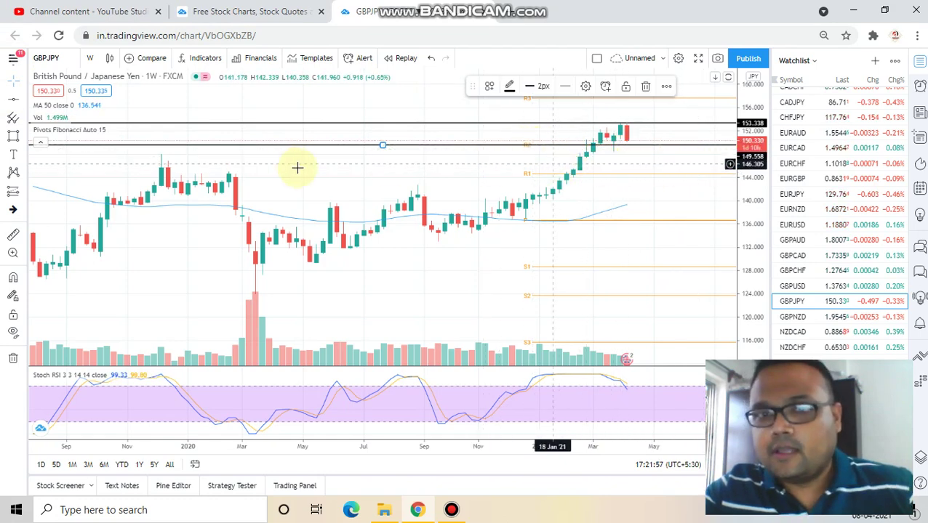
pyautogui.moveTo(501, 149); pyautogui.dragTo(495, 186)
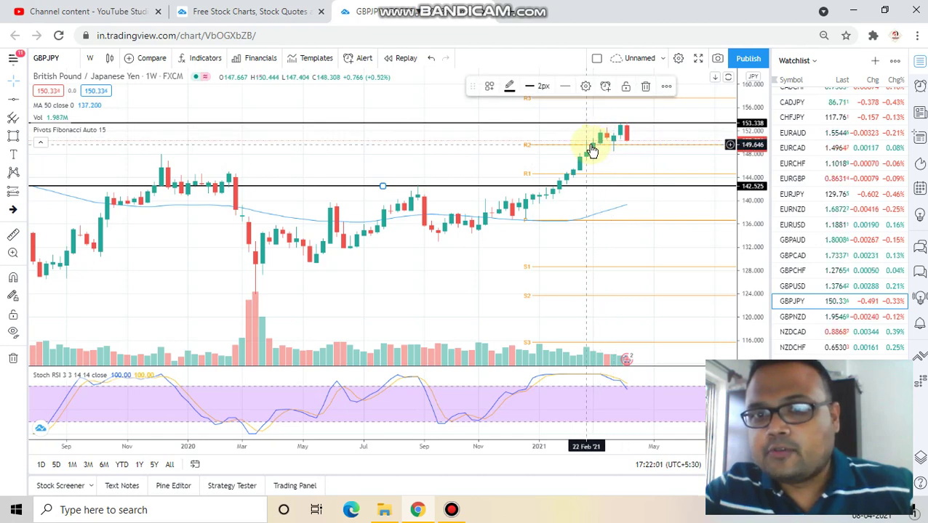
pyautogui.moveTo(542, 192)
pyautogui.mouseDown()
pyautogui.moveTo(546, 143)
pyautogui.moveTo(550, 151)
pyautogui.mouseUp()
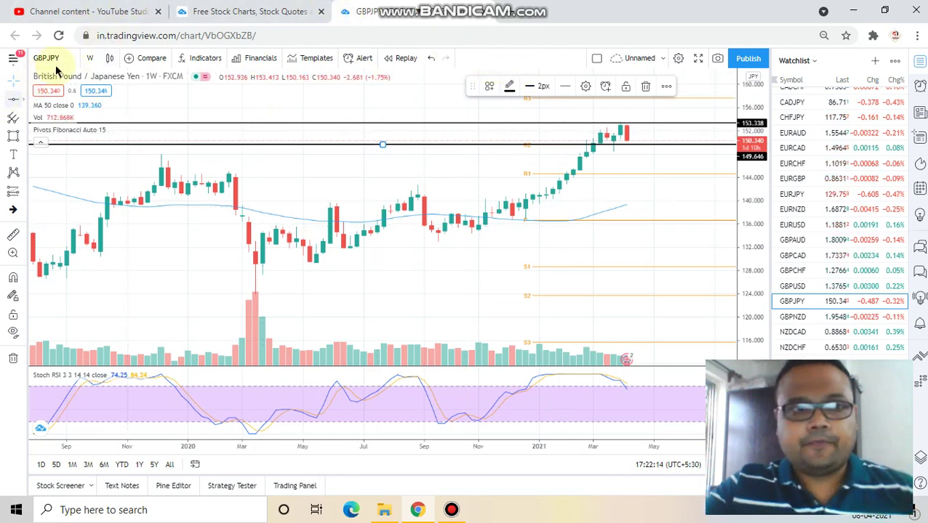
pyautogui.click(89, 58)
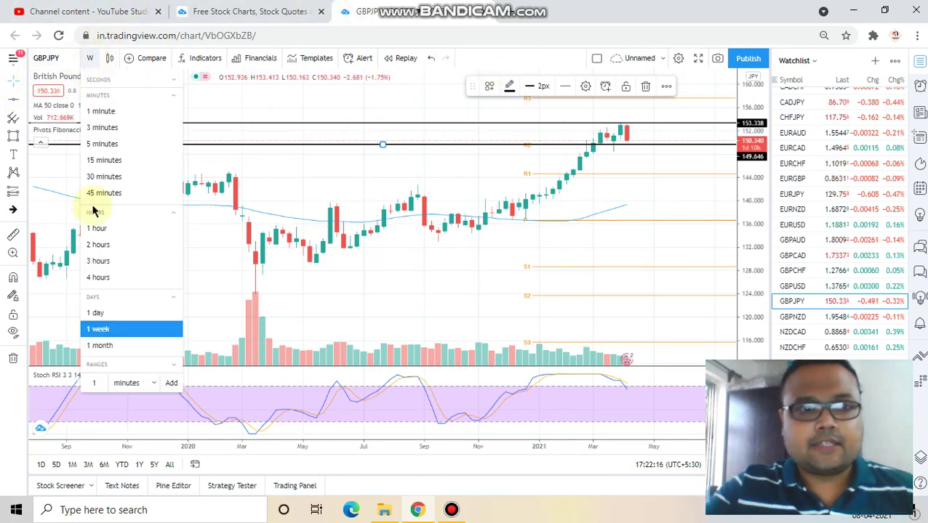
pyautogui.click(104, 277)
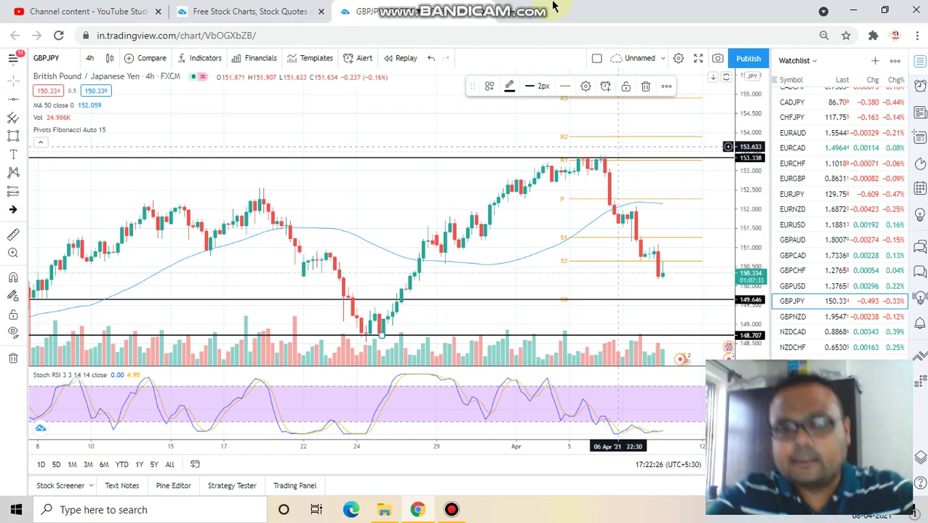
pyautogui.click(589, 7)
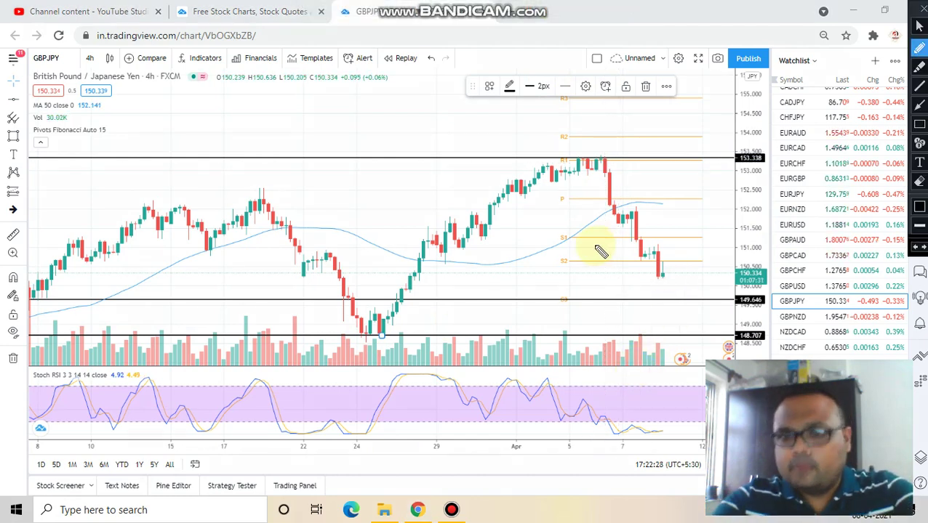
pyautogui.moveTo(678, 254)
pyautogui.mouseDown()
pyautogui.moveTo(648, 271)
pyautogui.moveTo(684, 259)
pyautogui.moveTo(669, 252)
pyautogui.moveTo(680, 282)
pyautogui.mouseUp()
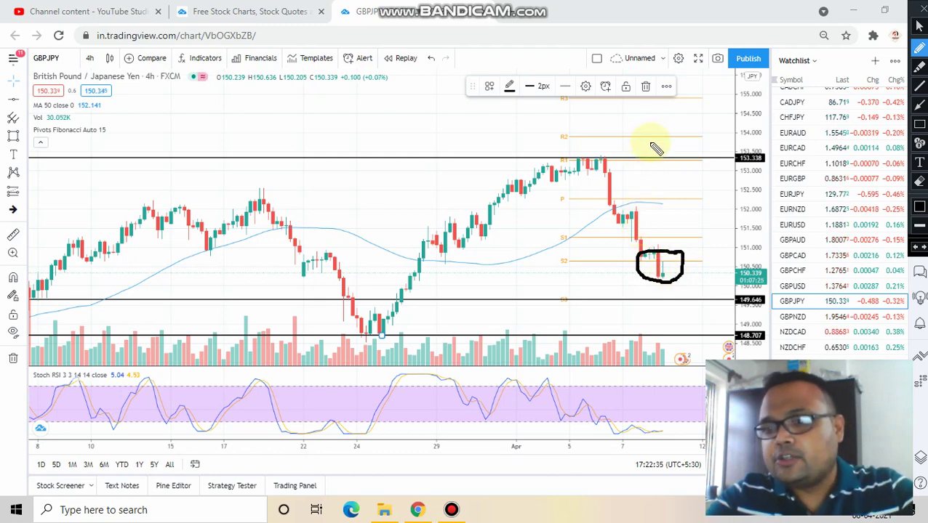
pyautogui.moveTo(652, 136); pyautogui.dragTo(657, 154)
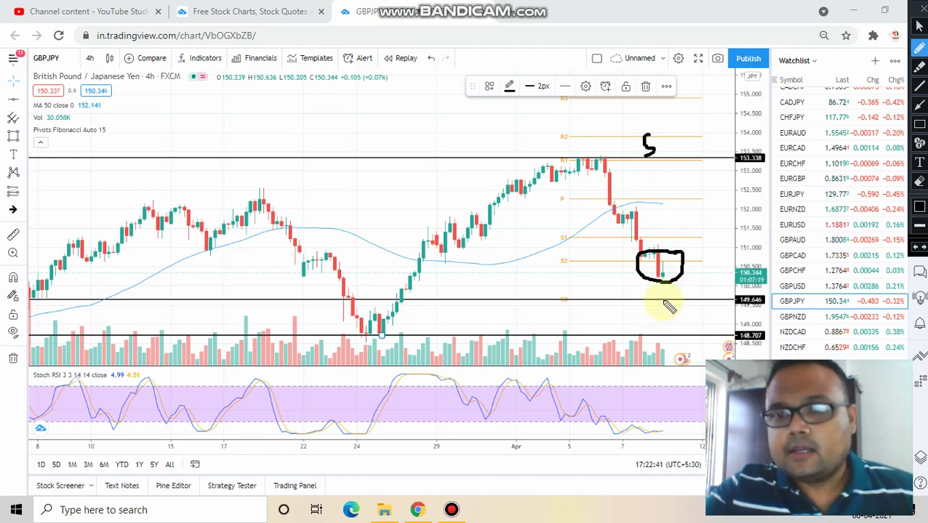
pyautogui.click(919, 207)
pyautogui.click(859, 132)
pyautogui.click(800, 226)
pyautogui.moveTo(667, 300)
pyautogui.mouseDown()
pyautogui.moveTo(703, 301)
pyautogui.moveTo(673, 298)
pyautogui.mouseUp()
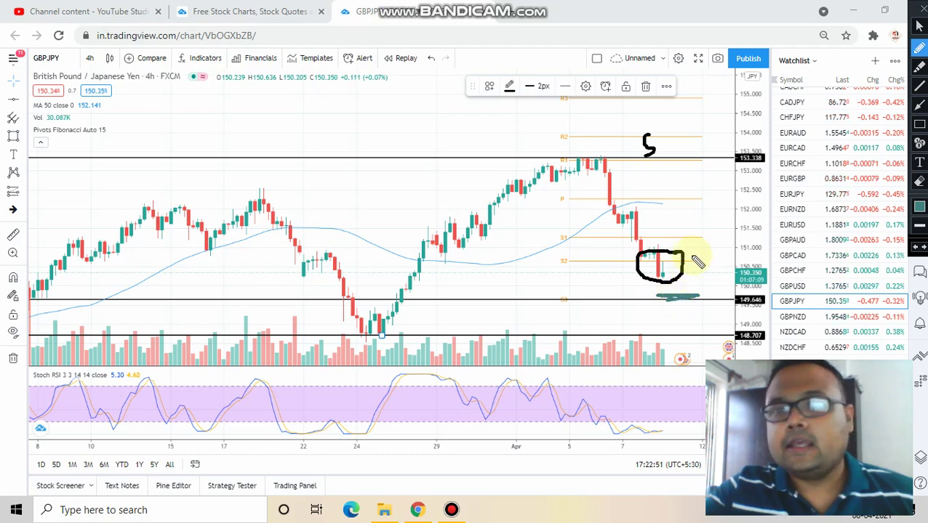
pyautogui.moveTo(692, 256); pyautogui.dragTo(703, 234)
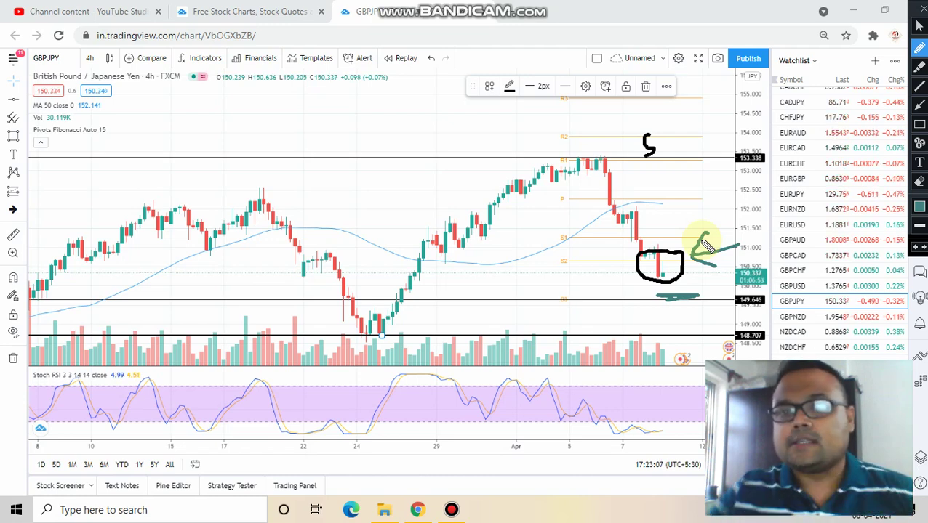
pyautogui.moveTo(582, 290); pyautogui.dragTo(585, 314)
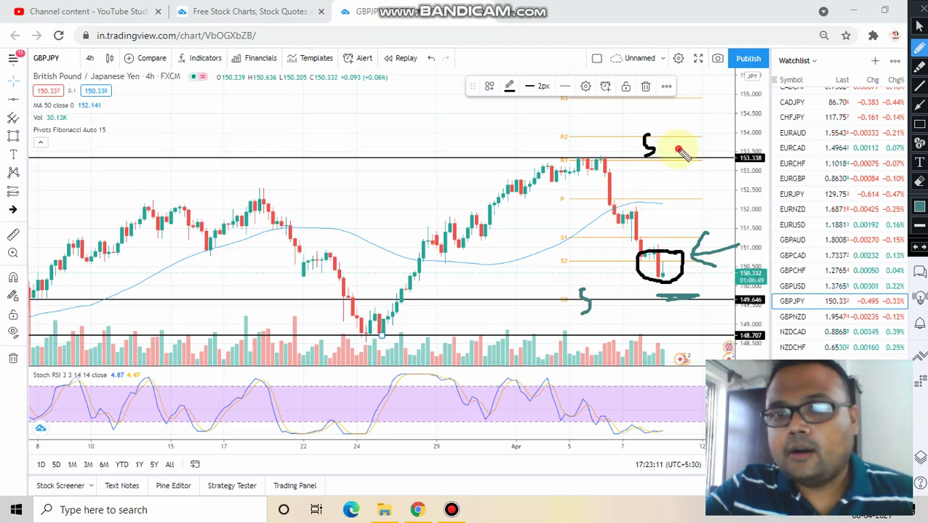
pyautogui.moveTo(680, 152)
pyautogui.mouseDown()
pyautogui.moveTo(702, 145)
pyautogui.moveTo(716, 177)
pyautogui.moveTo(678, 175)
pyautogui.mouseUp()
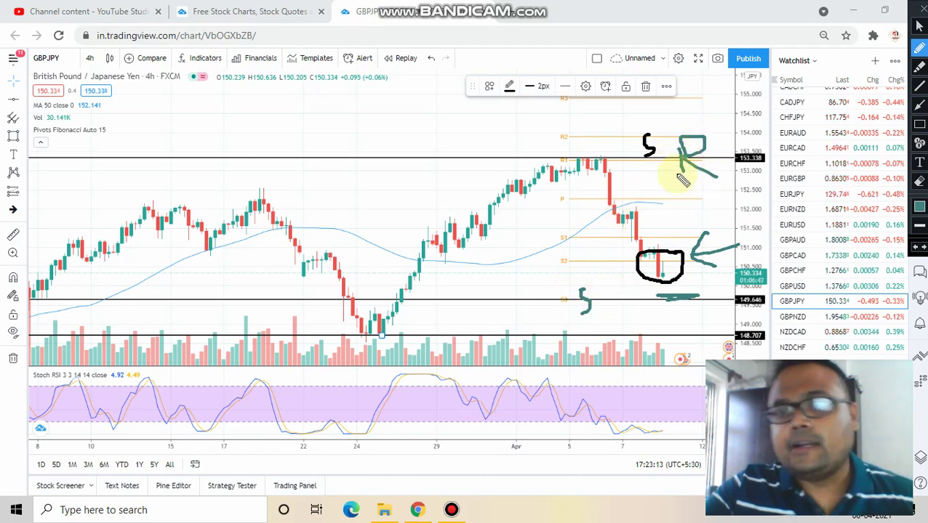
pyautogui.click(918, 25)
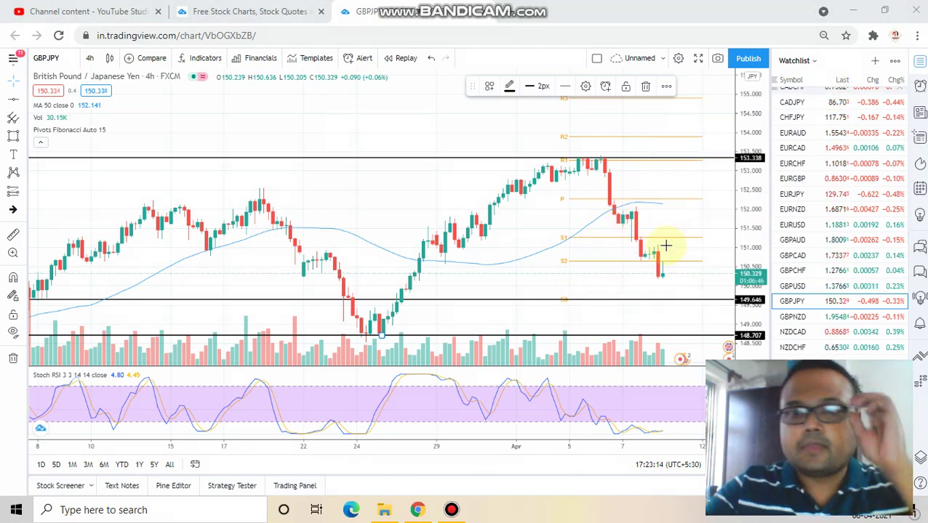
# Step: Trace the 149.646 line in teal, add a check mark and ring its price label
pyautogui.moveTo(588, 9)
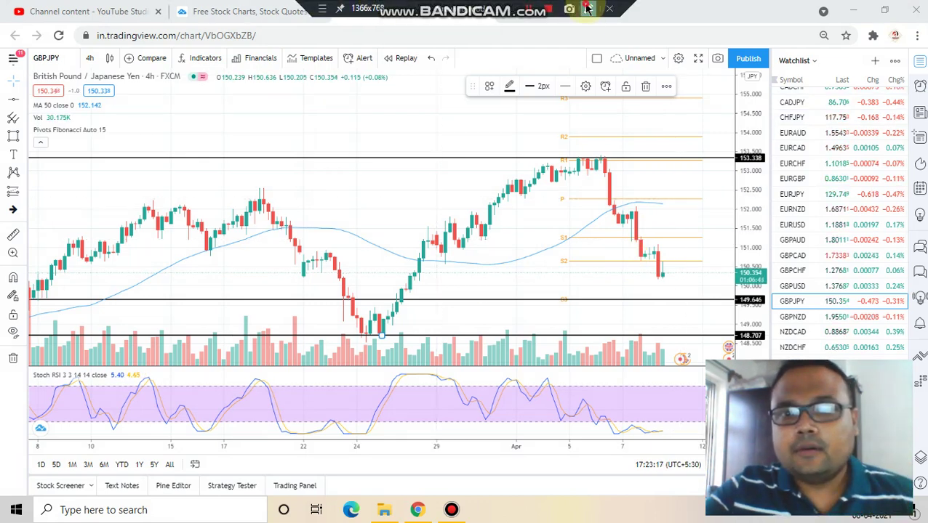
pyautogui.moveTo(656, 298)
pyautogui.mouseDown()
pyautogui.moveTo(685, 299)
pyautogui.moveTo(710, 284)
pyautogui.mouseUp()
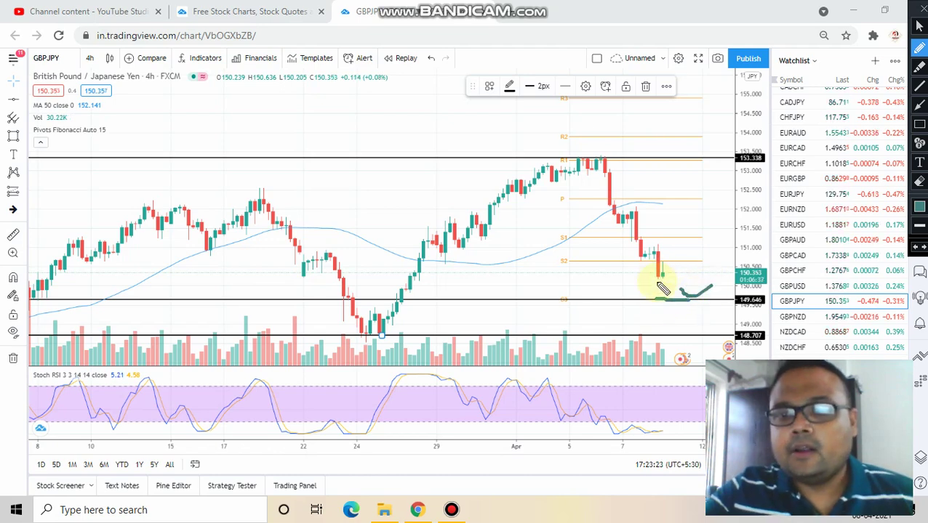
pyautogui.moveTo(670, 323)
pyautogui.mouseDown()
pyautogui.moveTo(690, 339)
pyautogui.moveTo(714, 313)
pyautogui.mouseUp()
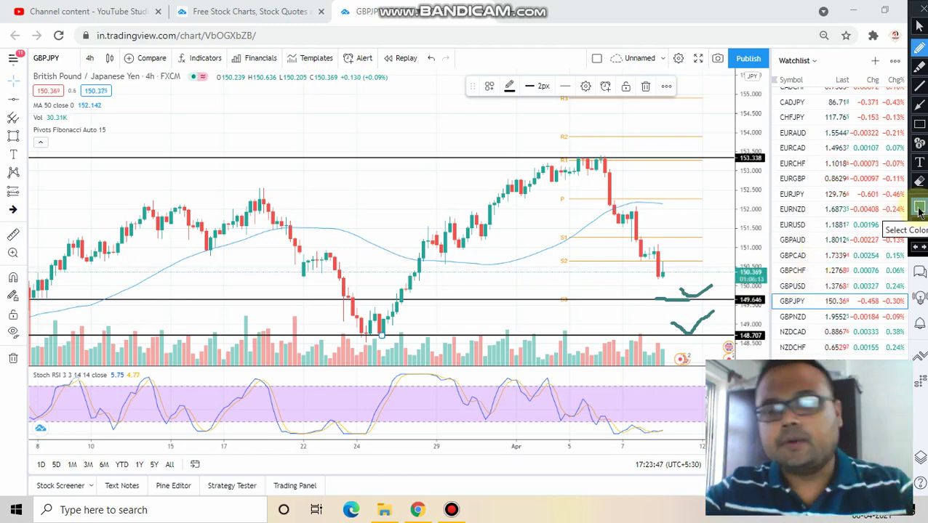
pyautogui.click(657, 300)
pyautogui.moveTo(657, 301); pyautogui.dragTo(687, 300)
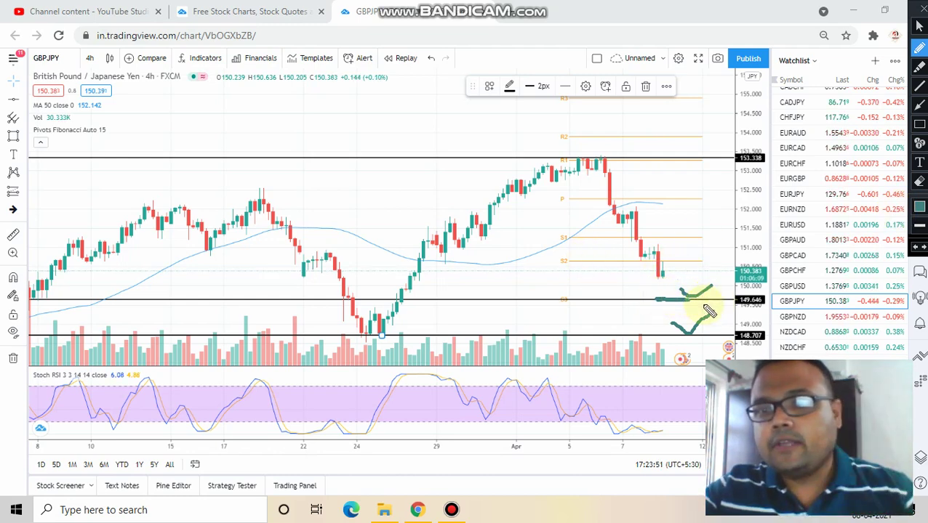
pyautogui.moveTo(740, 313)
pyautogui.mouseDown()
pyautogui.moveTo(769, 305)
pyautogui.moveTo(752, 287)
pyautogui.moveTo(735, 290)
pyautogui.mouseUp()
# Step: Handwrite 149.64 in large figures across the chart's upper left
pyautogui.moveTo(160, 171); pyautogui.dragTo(155, 161)
pyautogui.moveTo(186, 81)
pyautogui.mouseDown()
pyautogui.moveTo(176, 124)
pyautogui.moveTo(208, 123)
pyautogui.mouseUp()
pyautogui.moveTo(205, 109); pyautogui.dragTo(207, 149)
pyautogui.moveTo(228, 93)
pyautogui.mouseDown()
pyautogui.moveTo(249, 103)
pyautogui.moveTo(239, 141)
pyautogui.mouseUp()
pyautogui.click(259, 115)
pyautogui.moveTo(336, 78)
pyautogui.mouseDown()
pyautogui.moveTo(306, 137)
pyautogui.moveTo(308, 130)
pyautogui.mouseUp()
pyautogui.moveTo(367, 73); pyautogui.dragTo(373, 154)
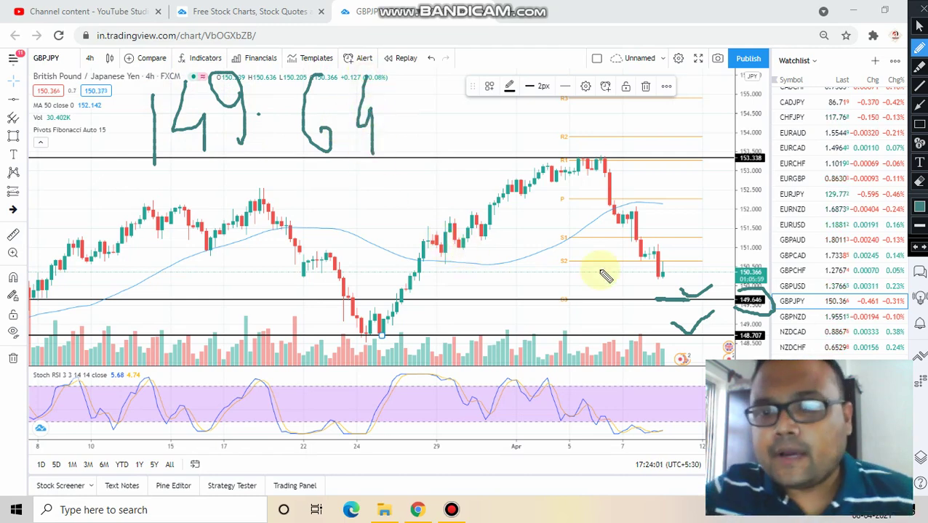
# Step: Switch the pen to bright green, mark beside the 149.646 line and box the handwritten 149.64
pyautogui.click(919, 207)
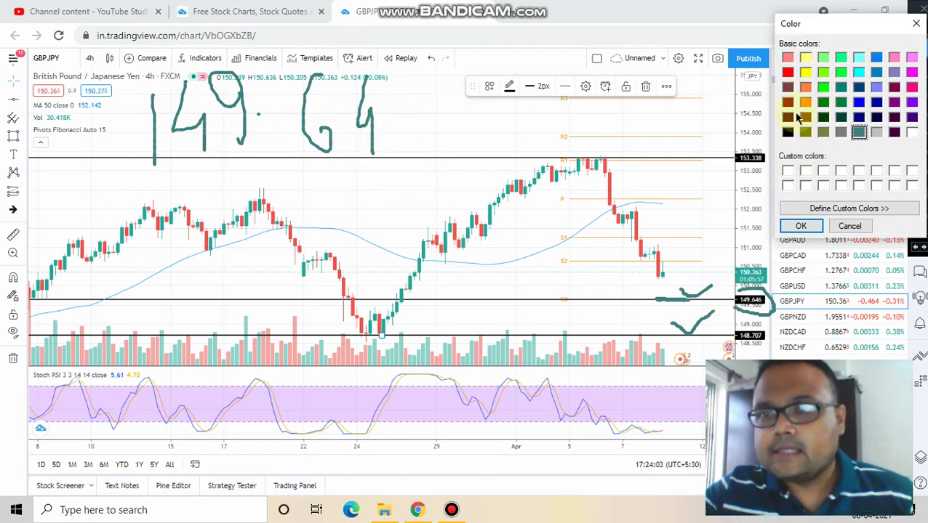
pyautogui.click(822, 72)
pyautogui.click(797, 225)
pyautogui.moveTo(676, 295)
pyautogui.mouseDown()
pyautogui.moveTo(718, 294)
pyautogui.moveTo(699, 293)
pyautogui.moveTo(713, 274)
pyautogui.moveTo(719, 300)
pyautogui.mouseUp()
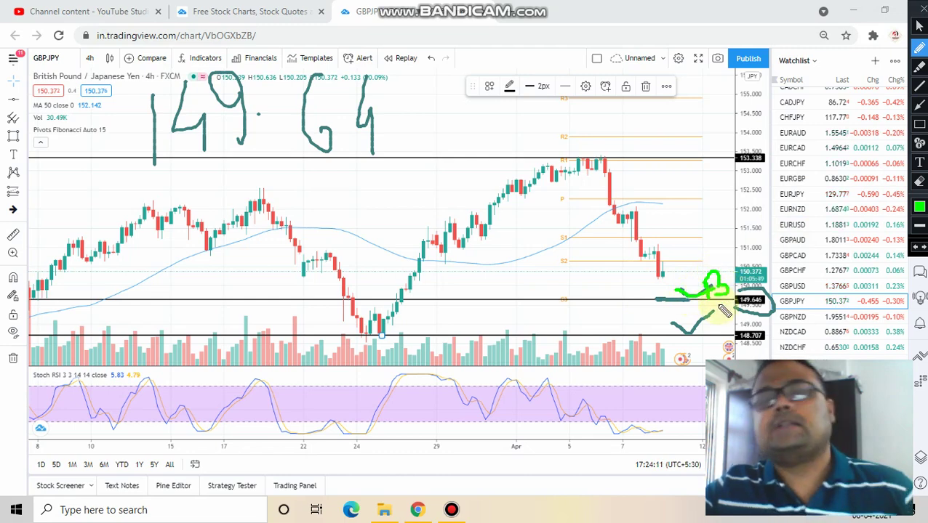
pyautogui.moveTo(155, 232)
pyautogui.mouseDown()
pyautogui.moveTo(425, 156)
pyautogui.moveTo(130, 64)
pyautogui.moveTo(128, 215)
pyautogui.mouseUp()
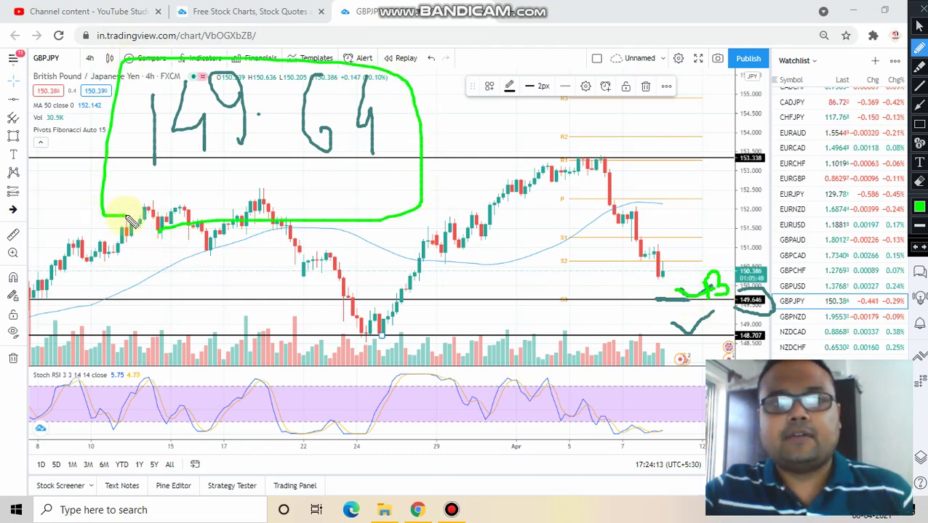
pyautogui.click(919, 208)
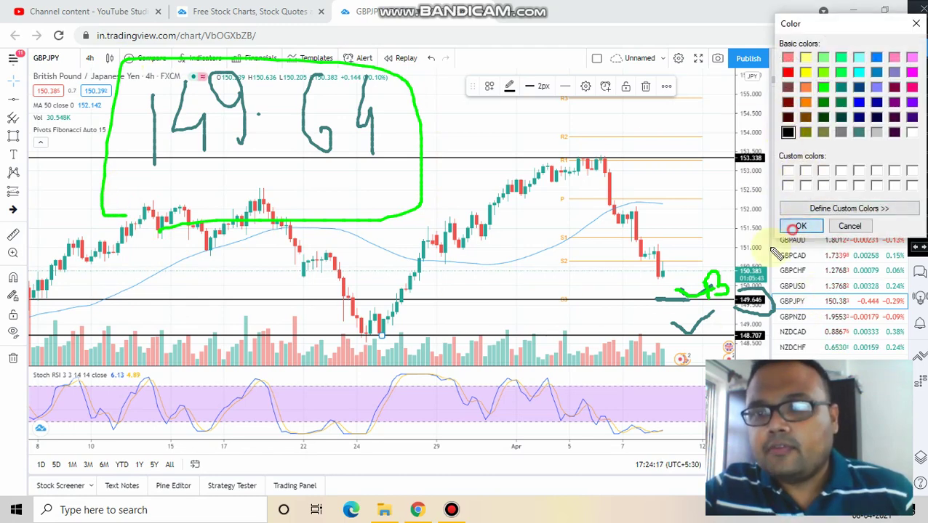
# Step: In black, handwrite 148.70 near the bottom of the chart and box it
pyautogui.click(800, 226)
pyautogui.moveTo(658, 306)
pyautogui.mouseDown()
pyautogui.moveTo(662, 296)
pyautogui.moveTo(672, 329)
pyautogui.mouseUp()
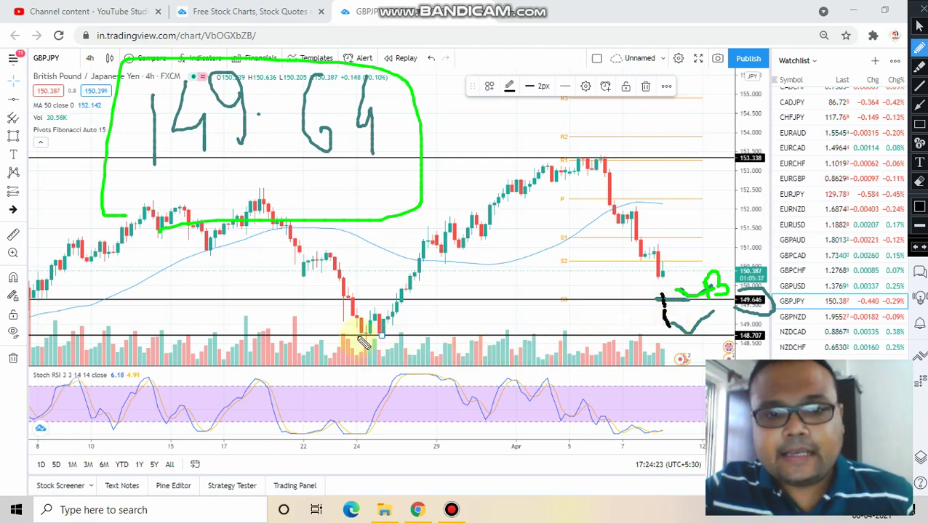
pyautogui.moveTo(444, 365); pyautogui.dragTo(444, 394)
pyautogui.moveTo(473, 362)
pyautogui.mouseDown()
pyautogui.moveTo(485, 380)
pyautogui.moveTo(528, 381)
pyautogui.moveTo(551, 367)
pyautogui.moveTo(546, 388)
pyautogui.mouseUp()
pyautogui.moveTo(566, 362)
pyautogui.mouseDown()
pyautogui.moveTo(558, 374)
pyautogui.moveTo(571, 379)
pyautogui.moveTo(566, 362)
pyautogui.mouseUp()
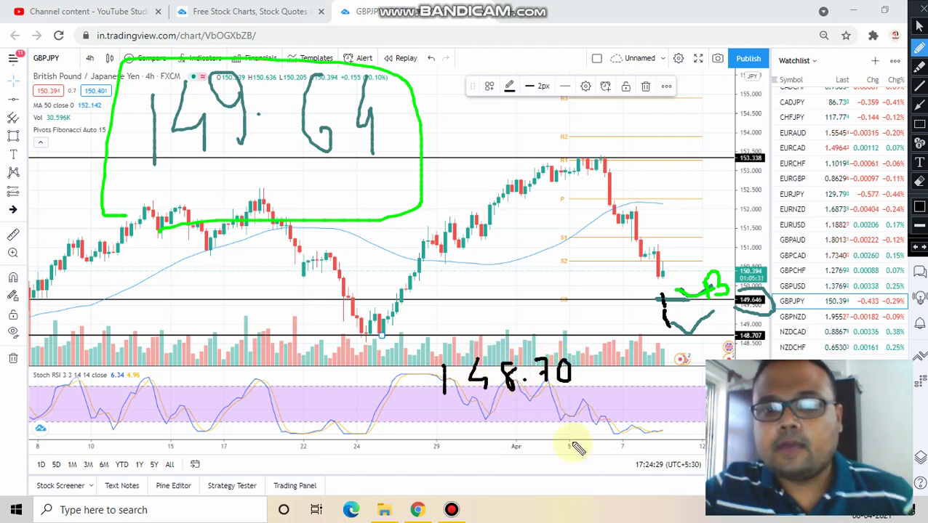
pyautogui.moveTo(445, 322)
pyautogui.mouseDown()
pyautogui.moveTo(617, 362)
pyautogui.moveTo(404, 448)
pyautogui.moveTo(445, 325)
pyautogui.mouseUp()
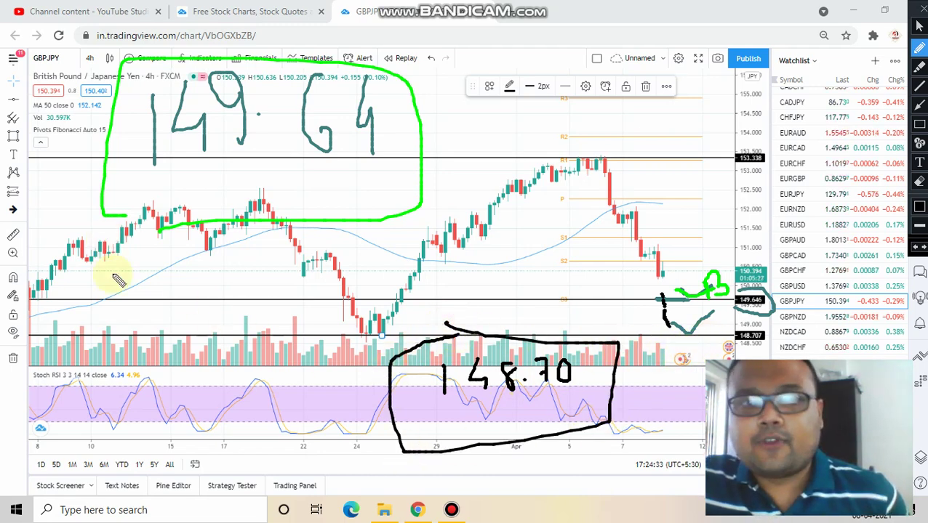
# Step: Label the 148.70 box S2 and the green 149.64 box S1
pyautogui.moveTo(362, 416)
pyautogui.mouseDown()
pyautogui.moveTo(342, 458)
pyautogui.moveTo(383, 479)
pyautogui.moveTo(409, 478)
pyautogui.mouseUp()
pyautogui.moveTo(109, 131)
pyautogui.mouseDown()
pyautogui.moveTo(86, 191)
pyautogui.moveTo(127, 207)
pyautogui.mouseUp()
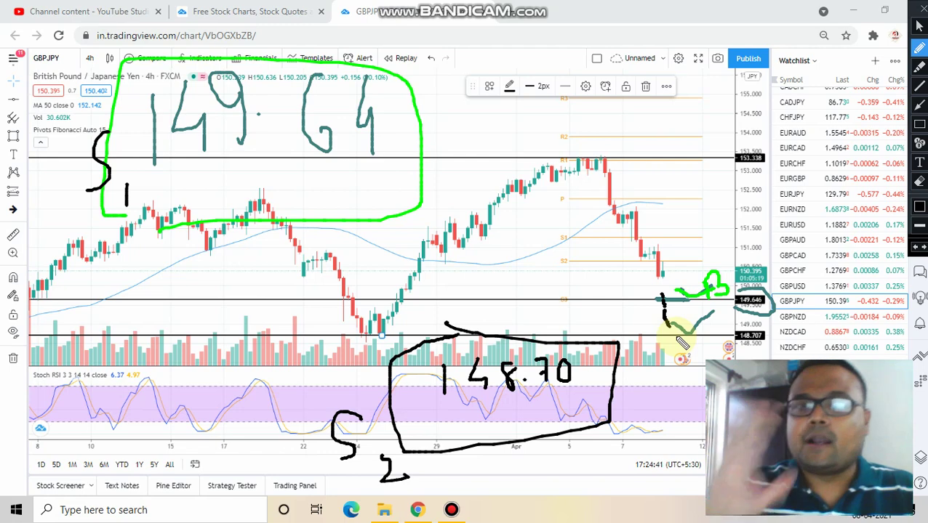
pyautogui.click(919, 207)
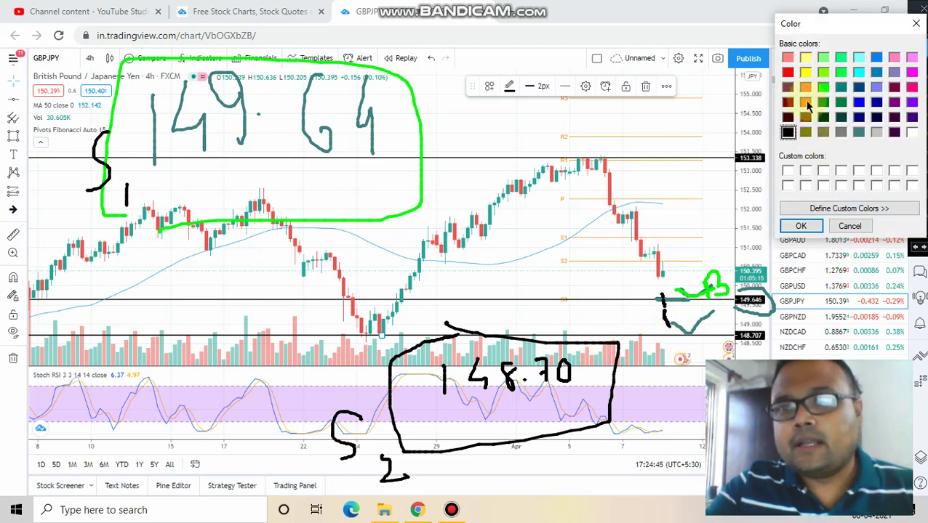
# Step: Switch the pen to orange and draw a mark near the 148.707 line
pyautogui.click(806, 102)
pyautogui.click(800, 226)
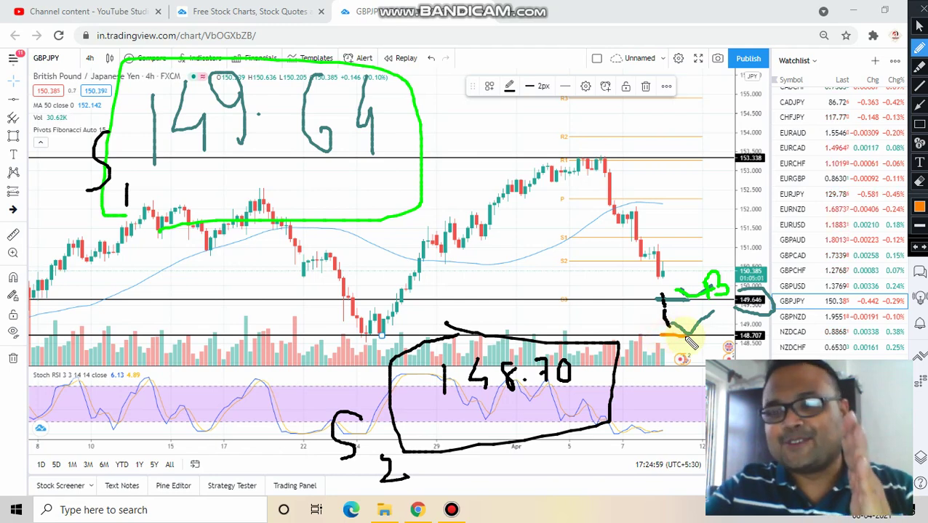
pyautogui.moveTo(687, 335); pyautogui.dragTo(707, 326)
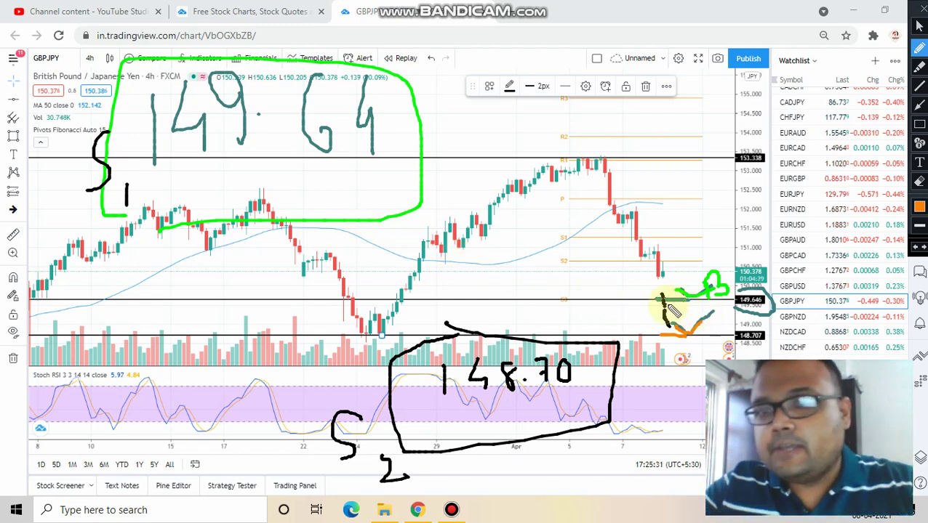
# Step: Draw orange arrows toward the supports, a 2, and a tall box around the latest candles
pyautogui.click(633, 291)
pyautogui.moveTo(633, 290)
pyautogui.mouseDown()
pyautogui.moveTo(649, 311)
pyautogui.moveTo(644, 360)
pyautogui.moveTo(667, 368)
pyautogui.mouseUp()
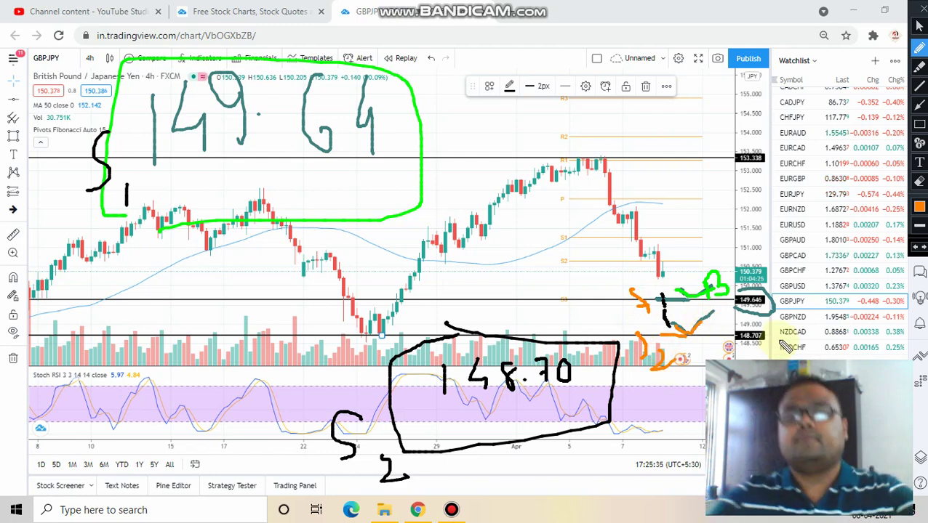
pyautogui.moveTo(604, 251)
pyautogui.mouseDown()
pyautogui.moveTo(622, 418)
pyautogui.moveTo(524, 247)
pyautogui.mouseUp()
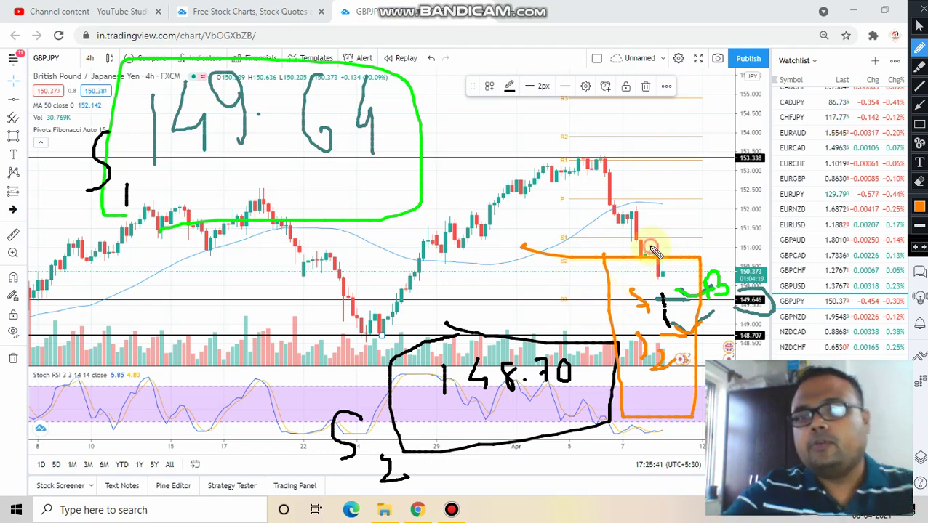
pyautogui.moveTo(654, 255)
pyautogui.mouseDown()
pyautogui.moveTo(663, 291)
pyautogui.moveTo(689, 255)
pyautogui.moveTo(653, 240)
pyautogui.moveTo(673, 244)
pyautogui.mouseUp()
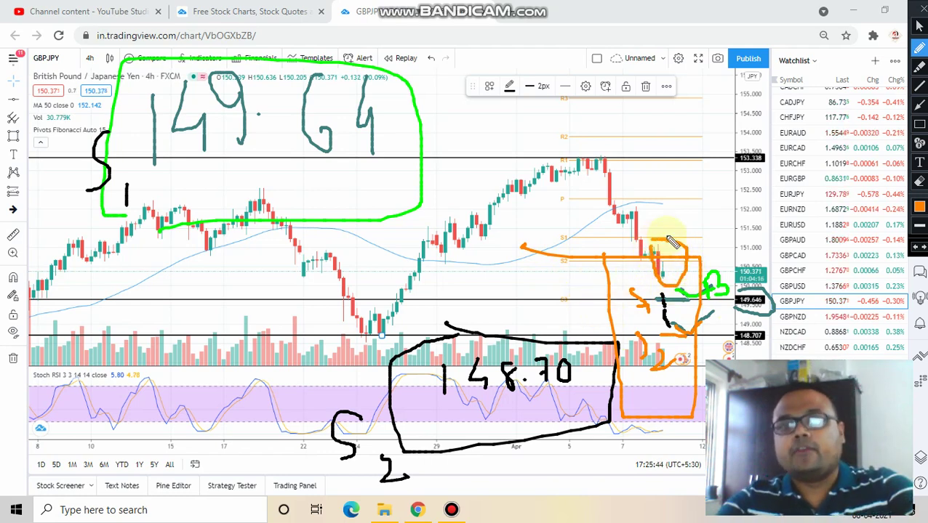
pyautogui.click(919, 206)
# Step: Set the freehand pen colour to olive
pyautogui.click(805, 132)
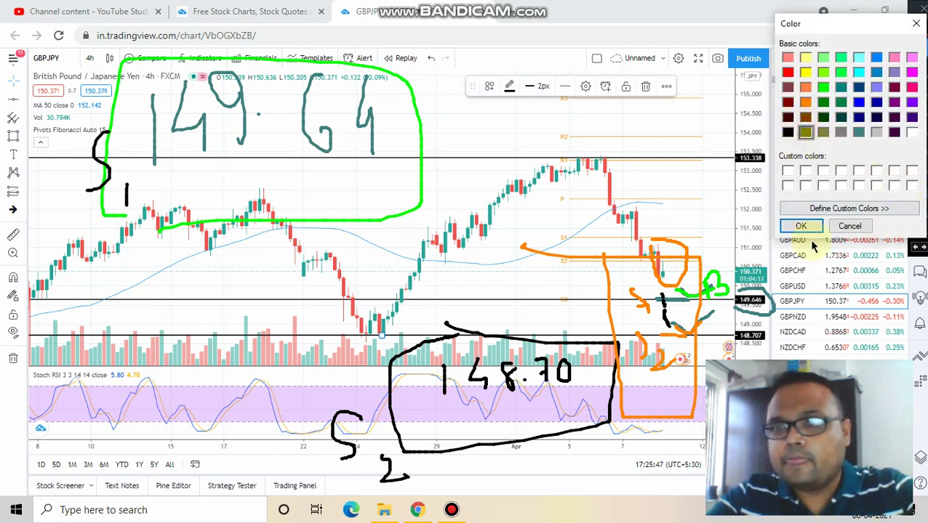
pyautogui.click(801, 225)
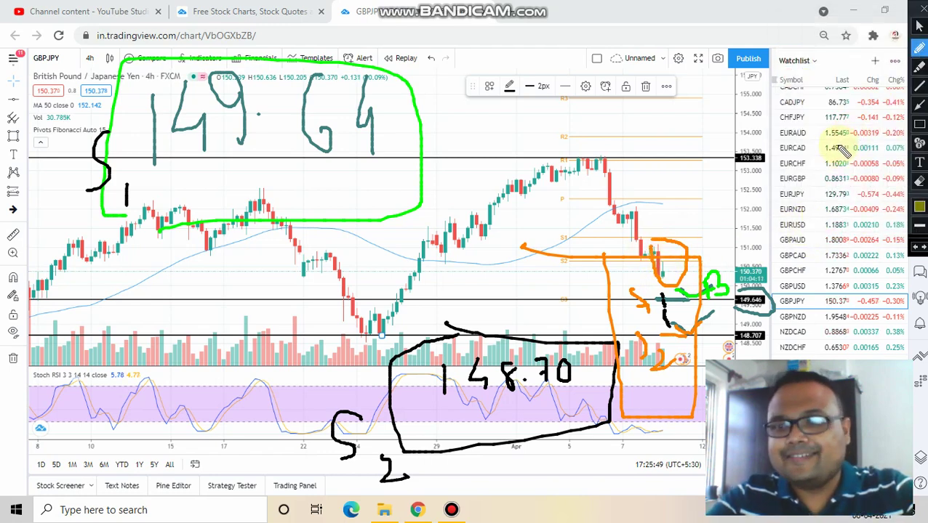